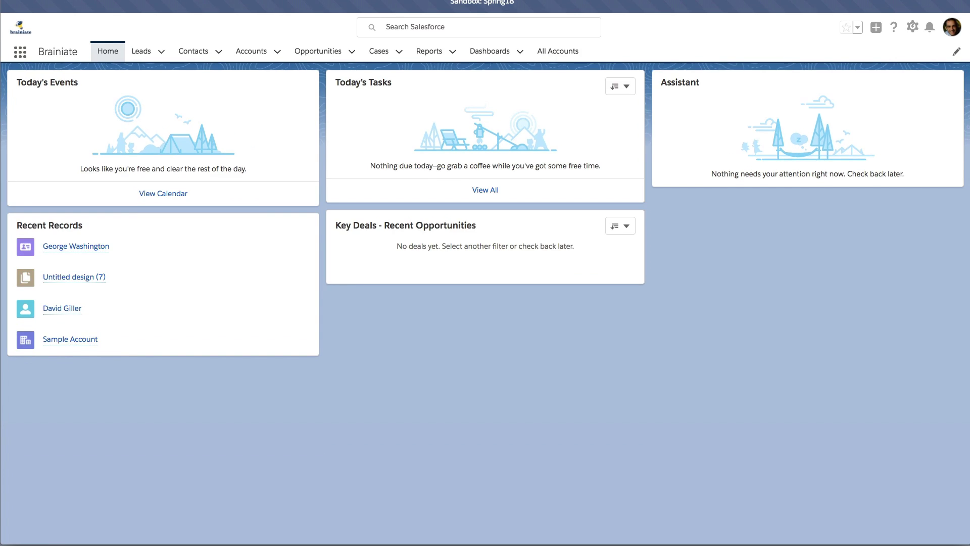
# Step: Rearrange the Brainiate app's navigation items into the order Opportunities, Cases, Contacts, Leads, Accounts, Home, Reports
pyautogui.press('super+equal')
pyautogui.press('super+equal')
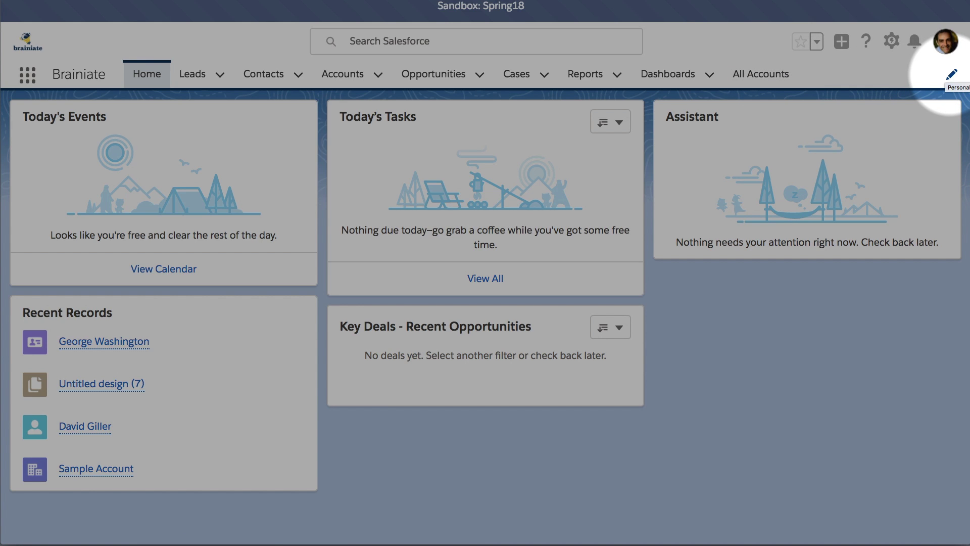
pyautogui.click(951, 75)
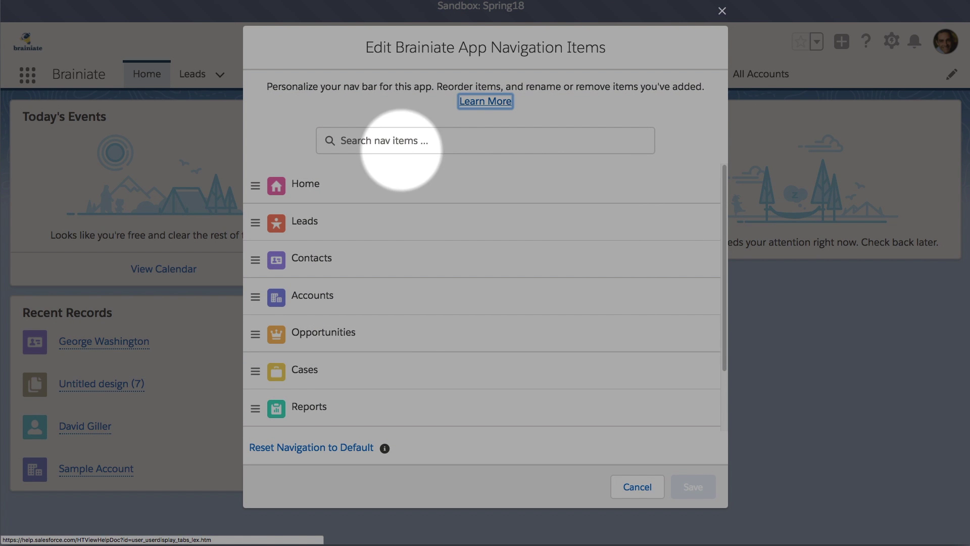
pyautogui.scroll(-2, 413, 371)
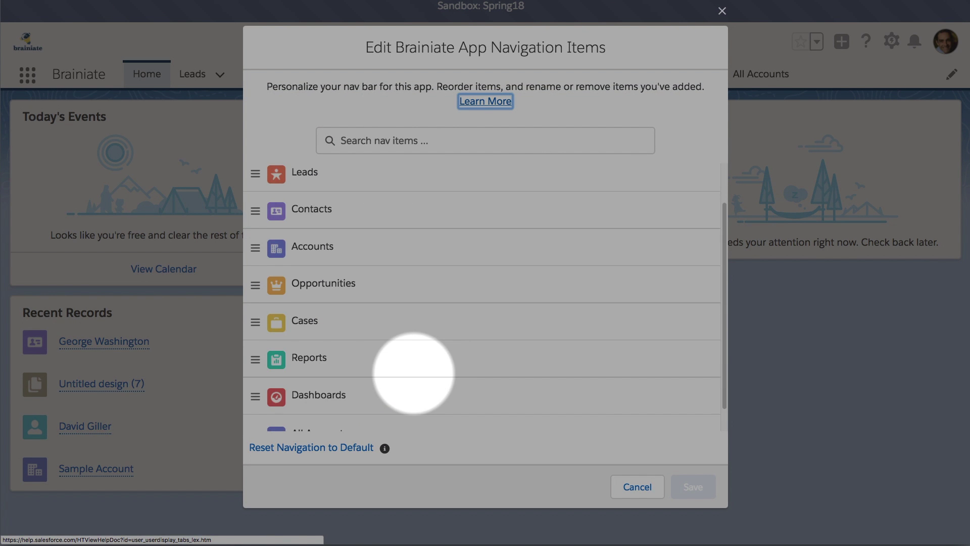
pyautogui.scroll(2, 414, 372)
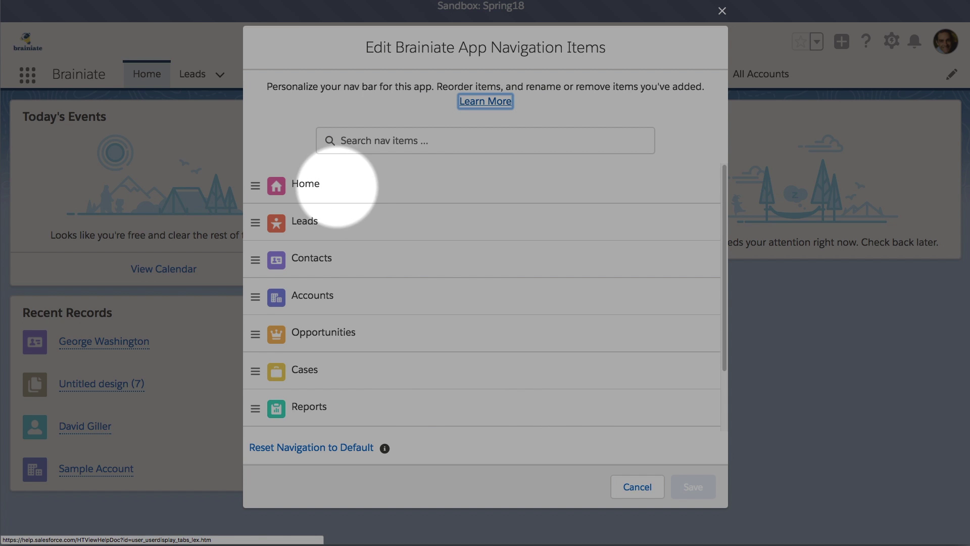
pyautogui.moveTo(342, 187); pyautogui.dragTo(348, 221)
pyautogui.moveTo(349, 370); pyautogui.dragTo(349, 258)
pyautogui.moveTo(348, 184); pyautogui.dragTo(349, 296)
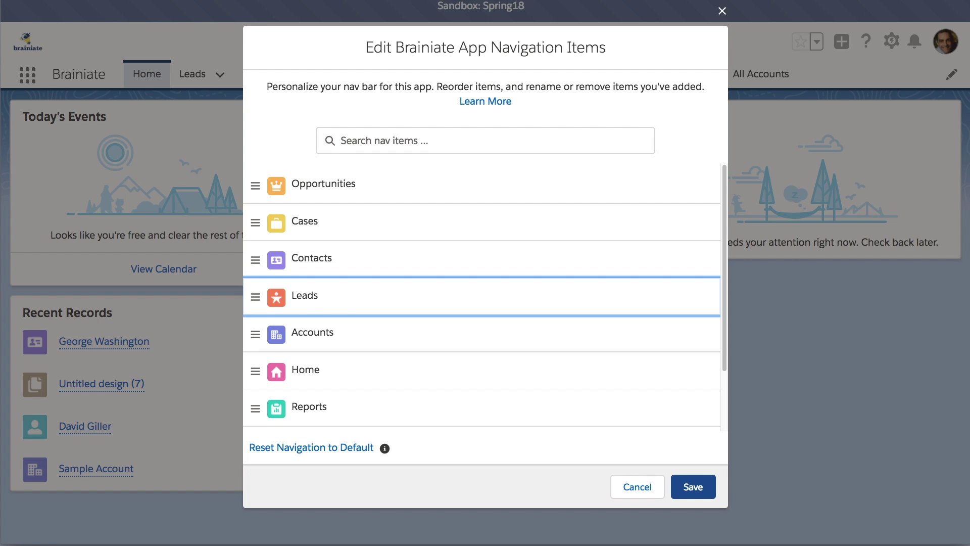
# Step: Move the All Accounts navigation item up so it sits directly before Contacts
pyautogui.scroll(-1, 482, 297)
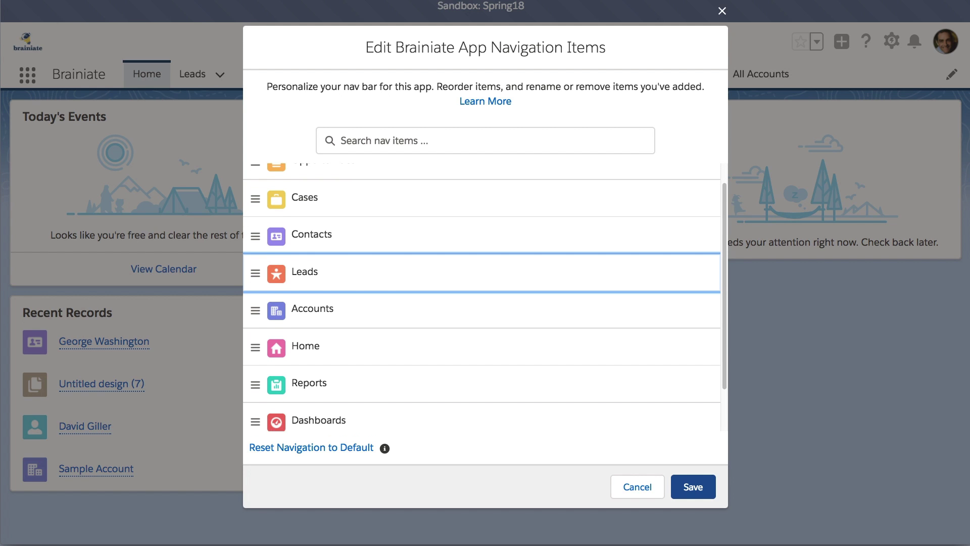
pyautogui.scroll(-2, 482, 297)
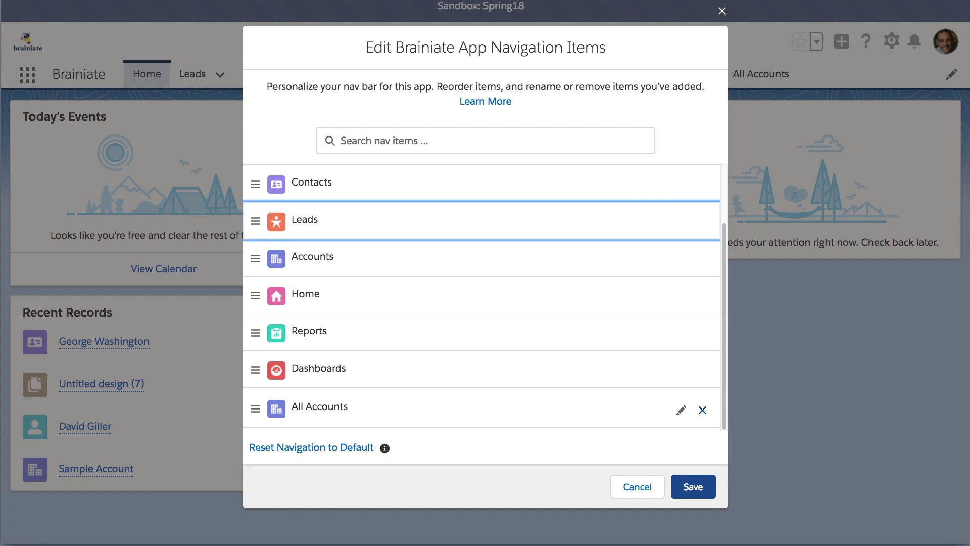
pyautogui.moveTo(255, 409); pyautogui.dragTo(257, 183)
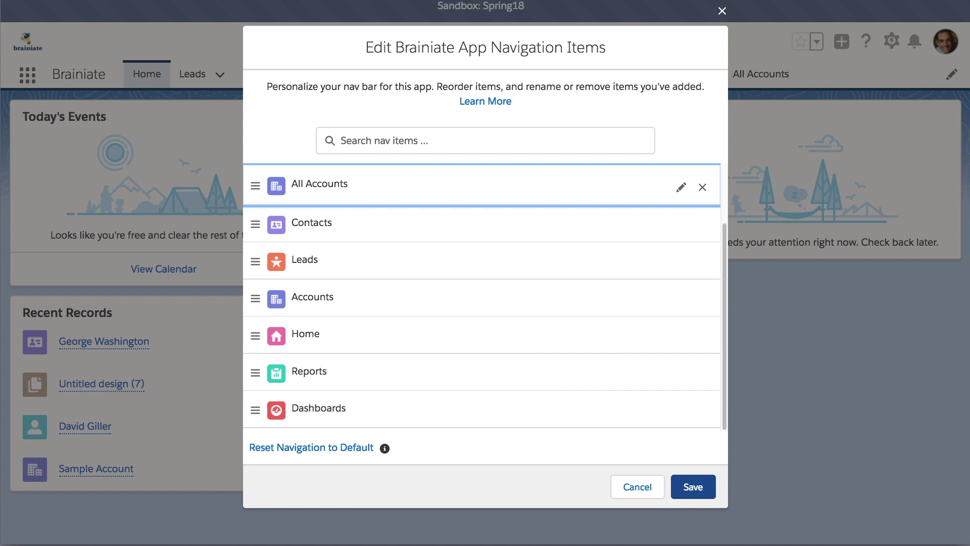
# Step: Rename the All Accounts navigation item as "All of my freakn awesome Accounts", save the changes and open the renamed item
pyautogui.click(681, 187)
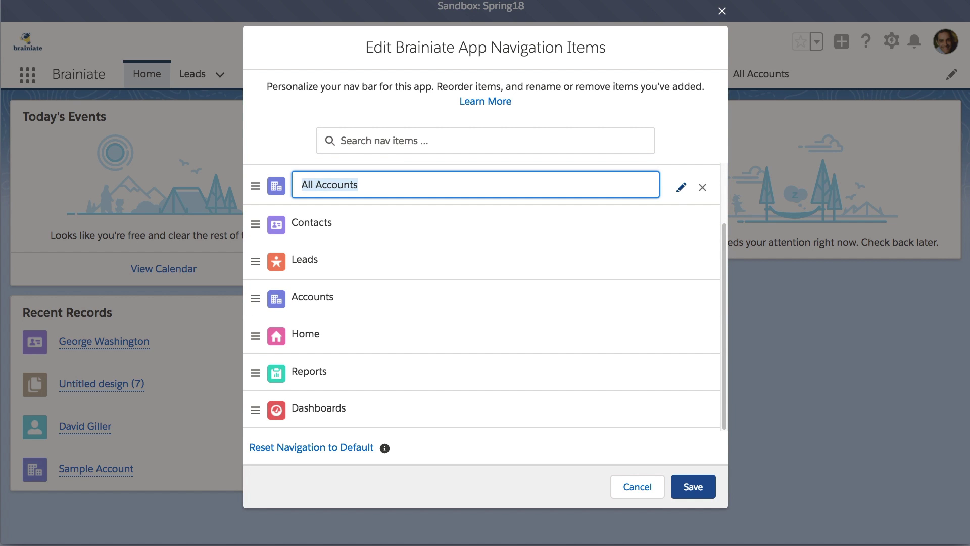
pyautogui.click(360, 185)
pyautogui.press('super+a')
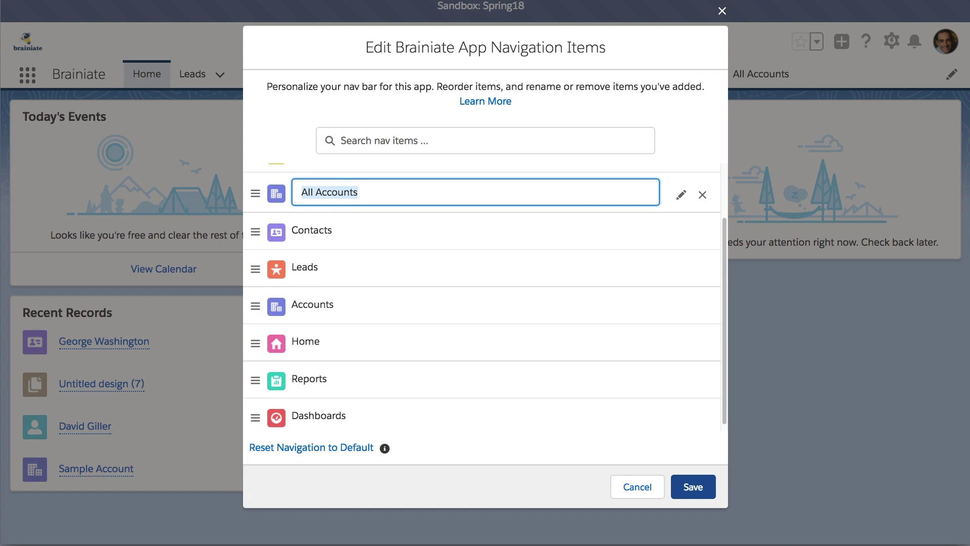
pyautogui.scroll(1, 481, 296)
pyautogui.write('A')
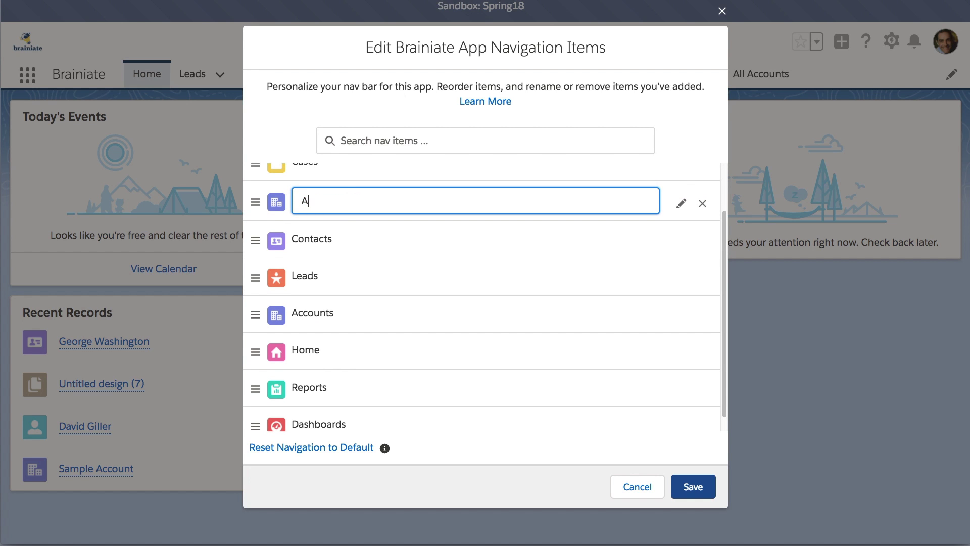
pyautogui.write('ll of my freakn awesome')
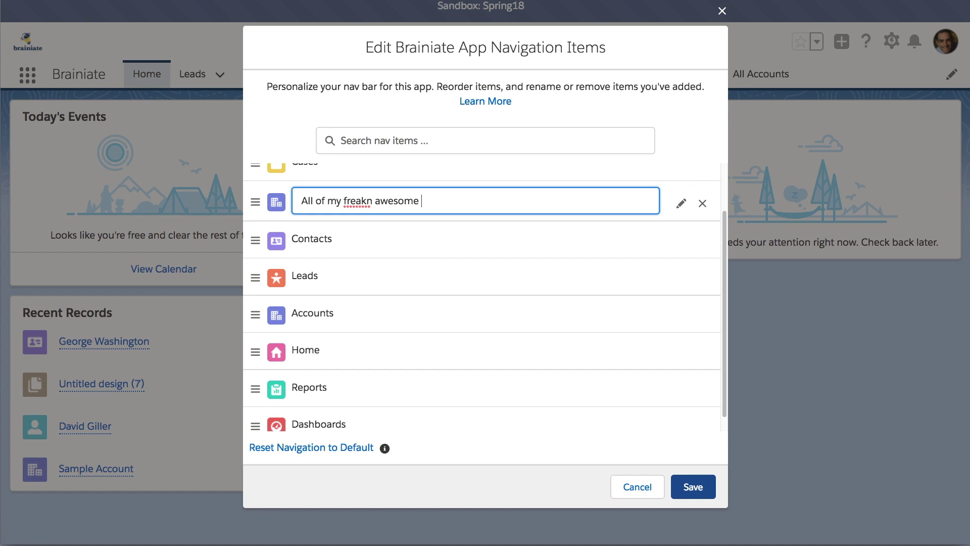
pyautogui.write(' Accounts')
pyautogui.press('Return')
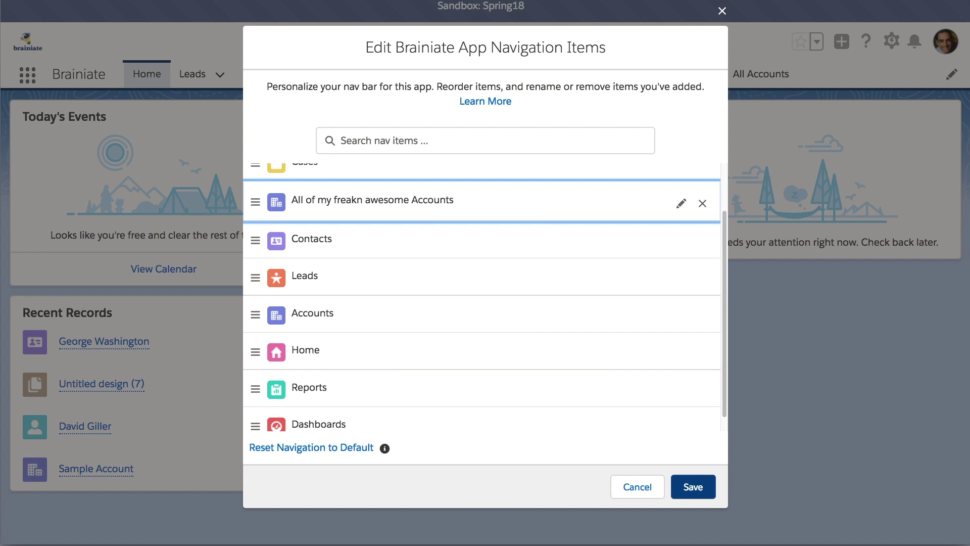
pyautogui.click(693, 487)
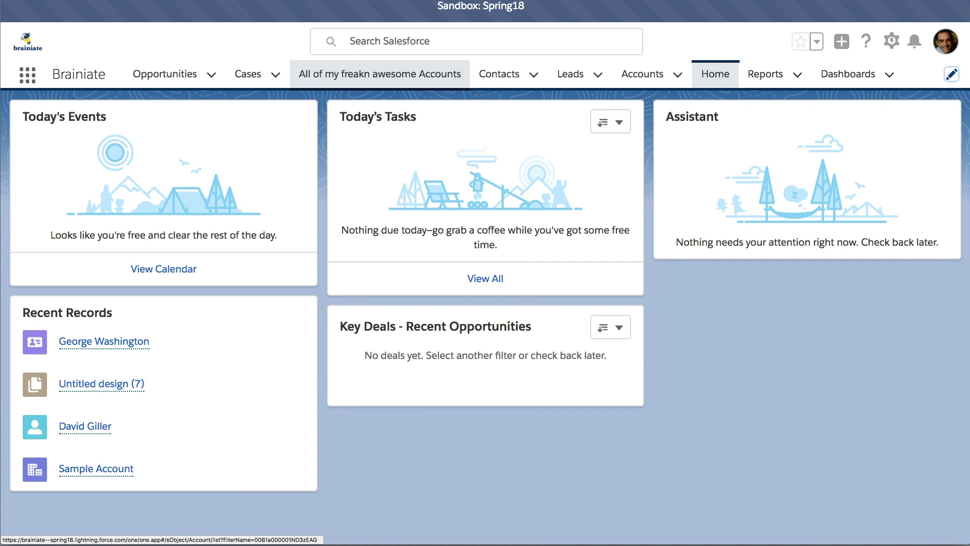
pyautogui.click(379, 74)
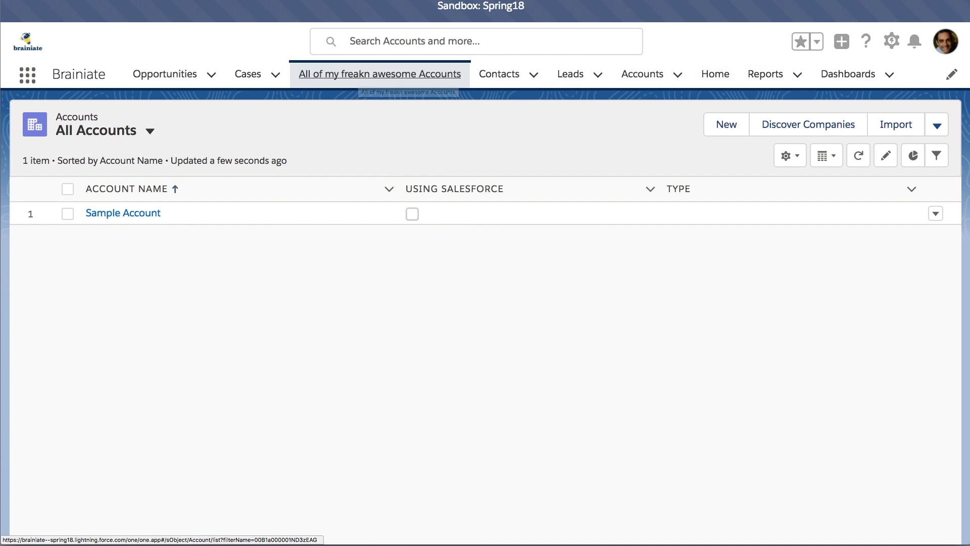
# Step: Edit the app's navigation items again and remove "All of my freakn awesome Accounts"
pyautogui.click(951, 74)
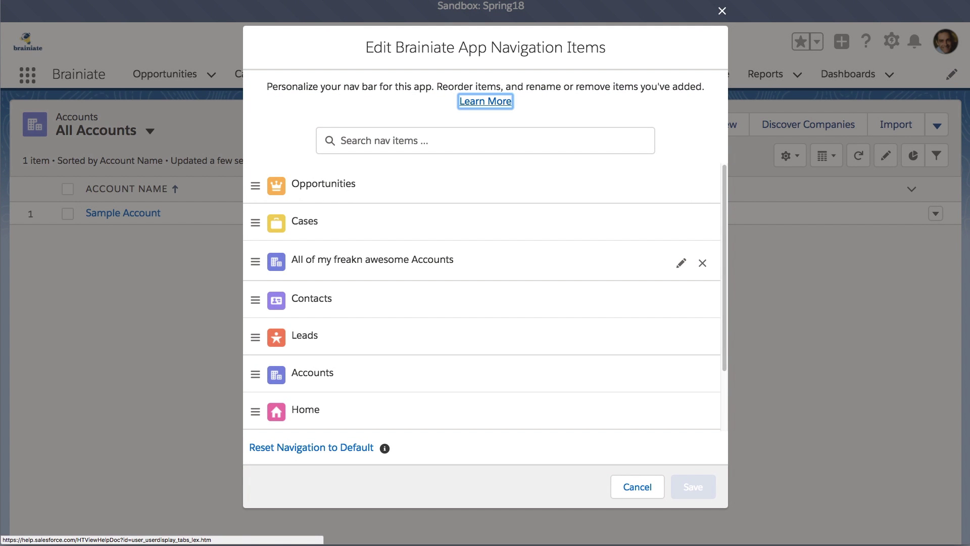
pyautogui.scroll(-3, 481, 298)
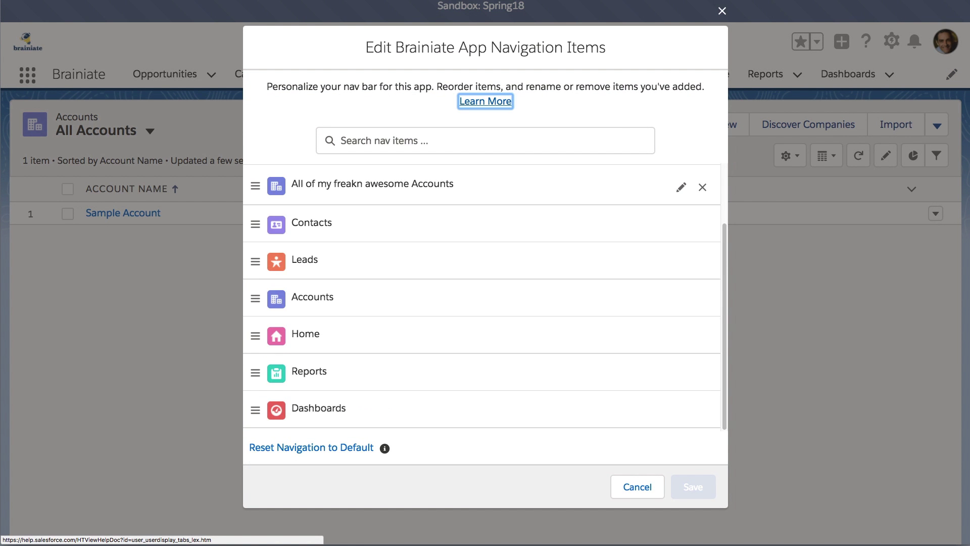
pyautogui.scroll(3, 482, 298)
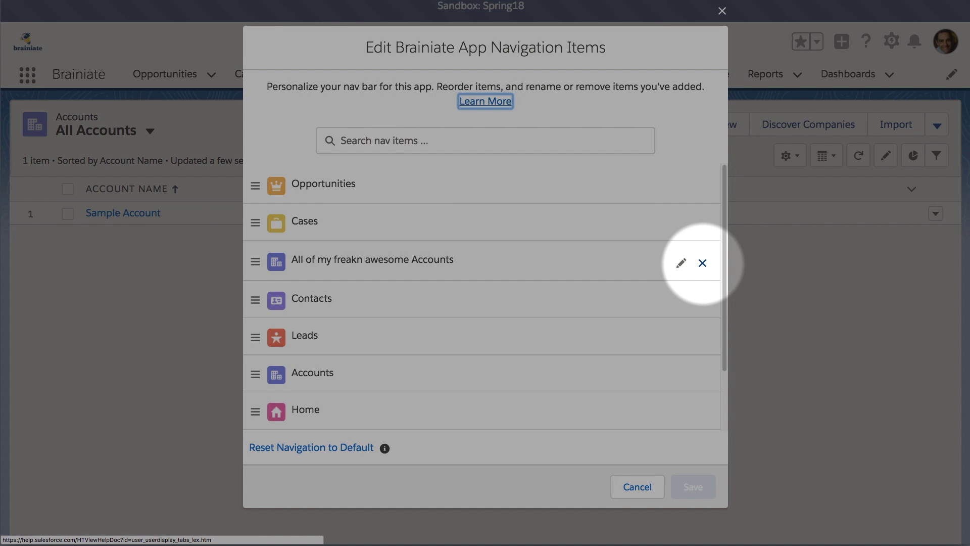
pyautogui.click(702, 262)
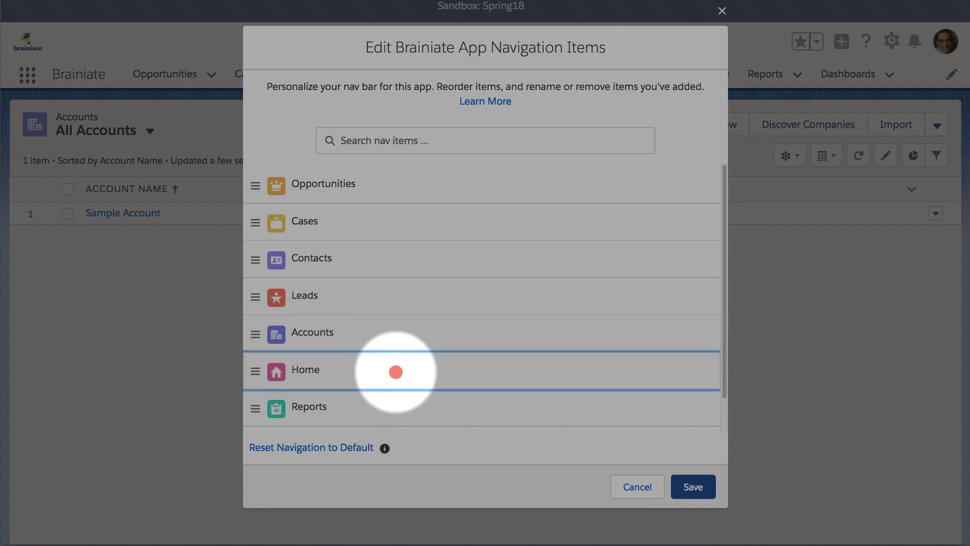
# Step: Reorder the navigation items to Home, Leads, Contacts, Accounts, Opportunities, Cases, Reports and save the changes
pyautogui.moveTo(396, 371); pyautogui.dragTo(408, 183)
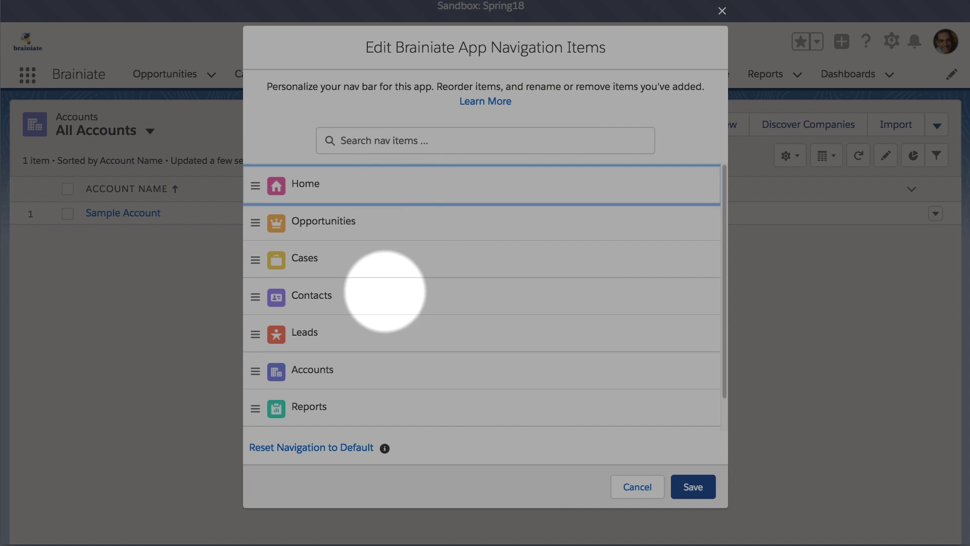
pyautogui.moveTo(346, 332); pyautogui.dragTo(353, 222)
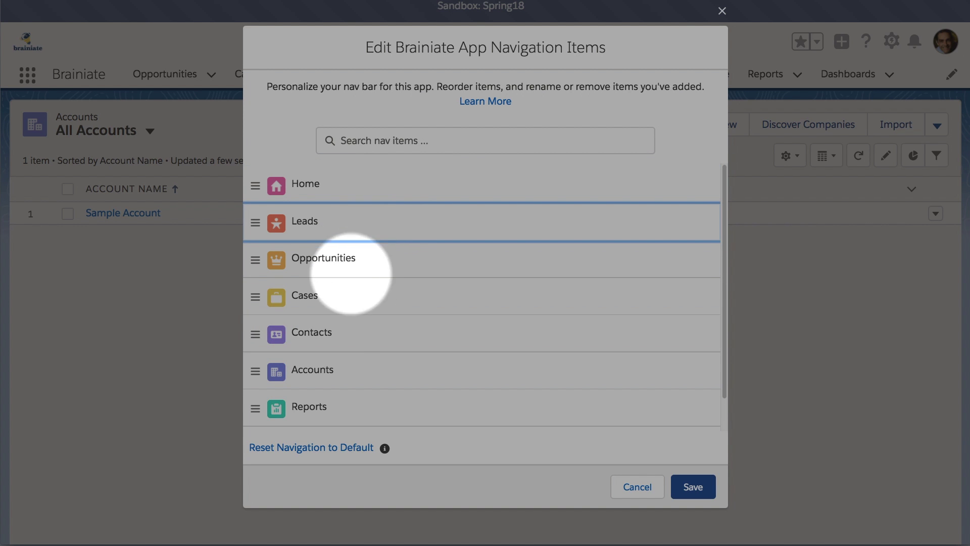
pyautogui.moveTo(348, 335); pyautogui.dragTo(354, 257)
pyautogui.moveTo(353, 372); pyautogui.dragTo(341, 299)
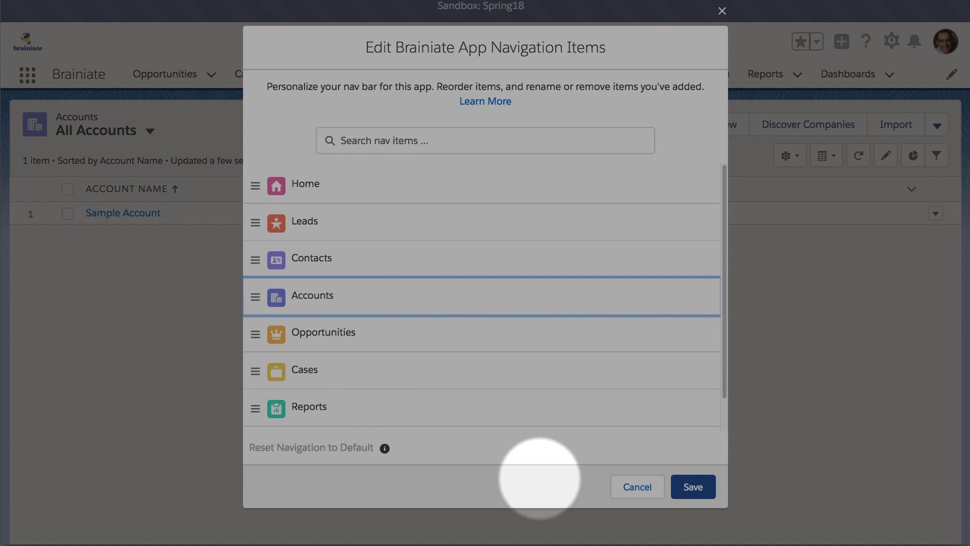
pyautogui.click(691, 485)
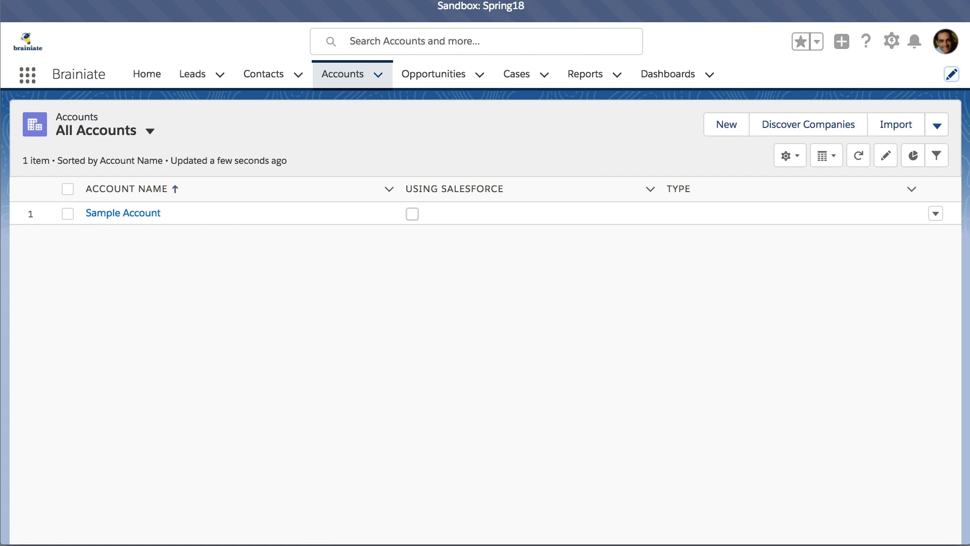
# Step: Open the current All Accounts list as a new temporary tab and add it permanently to the navigation bar
pyautogui.click(378, 75)
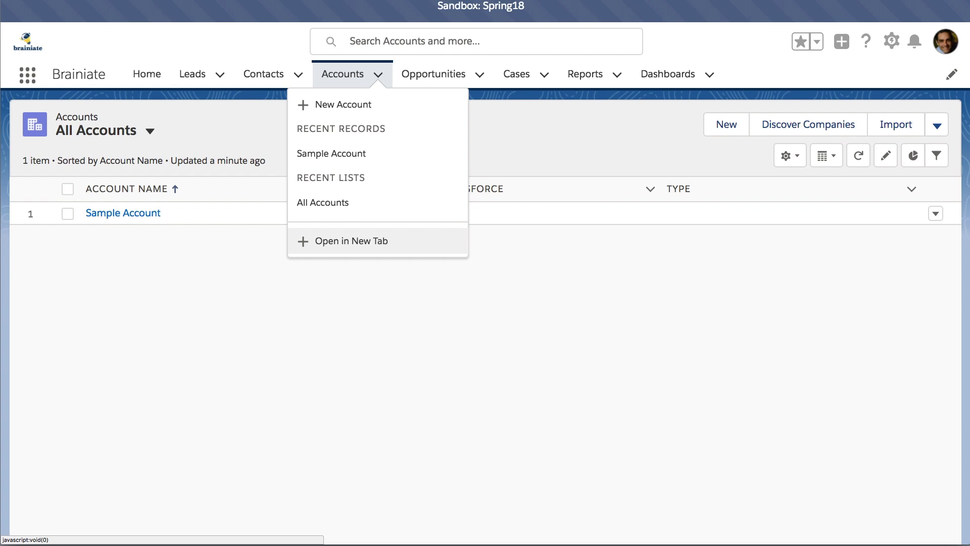
pyautogui.click(351, 240)
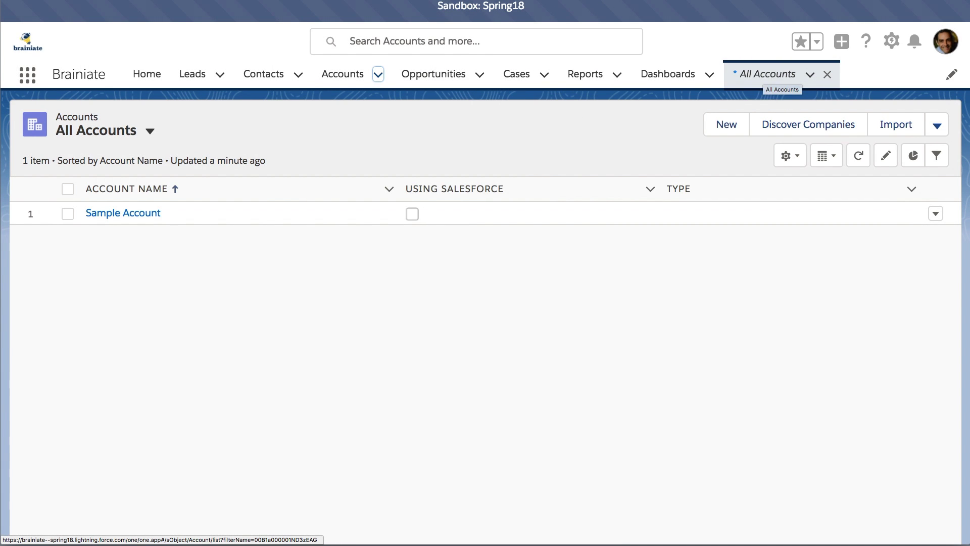
pyautogui.click(768, 76)
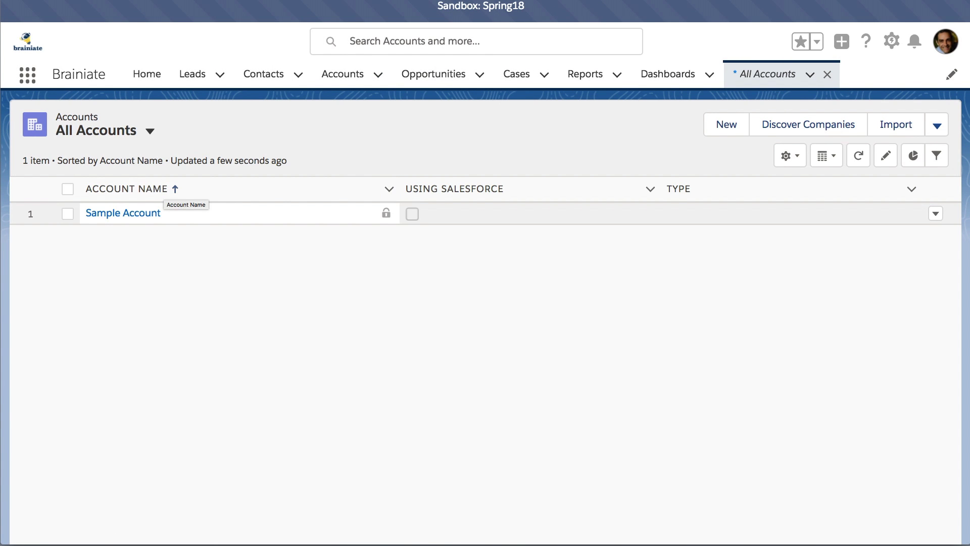
pyautogui.click(810, 74)
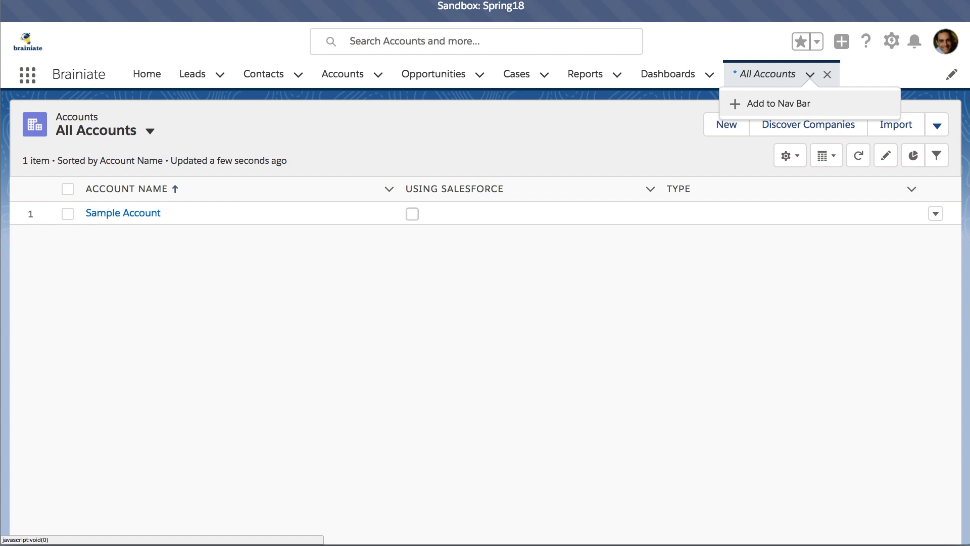
pyautogui.click(778, 103)
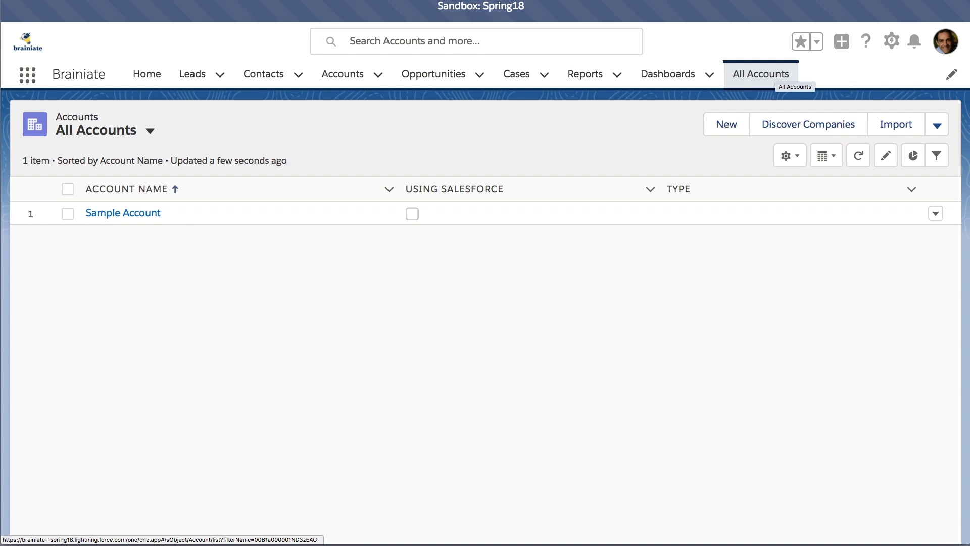
# Step: Open the recently viewed contact record from Contacts and put it in a new temporary tab
pyautogui.click(299, 74)
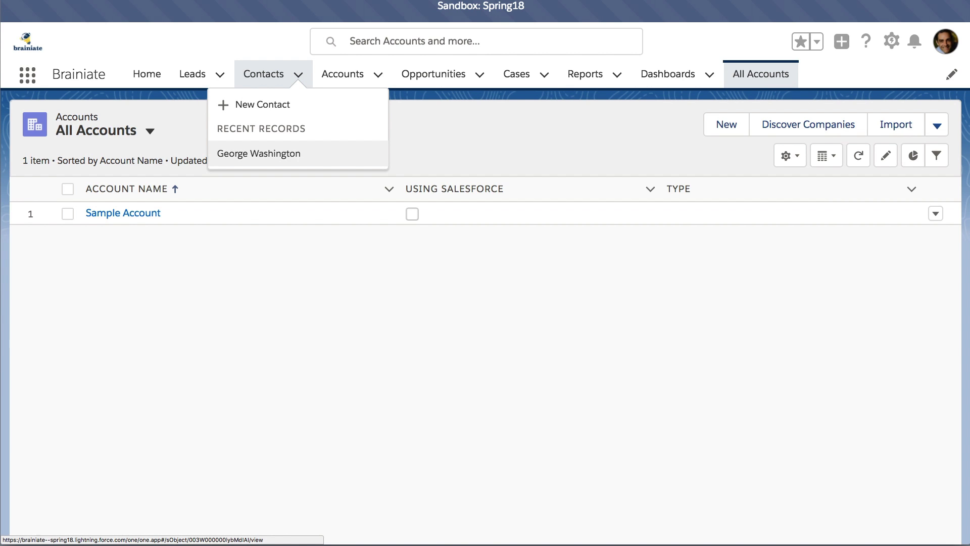
pyautogui.click(258, 153)
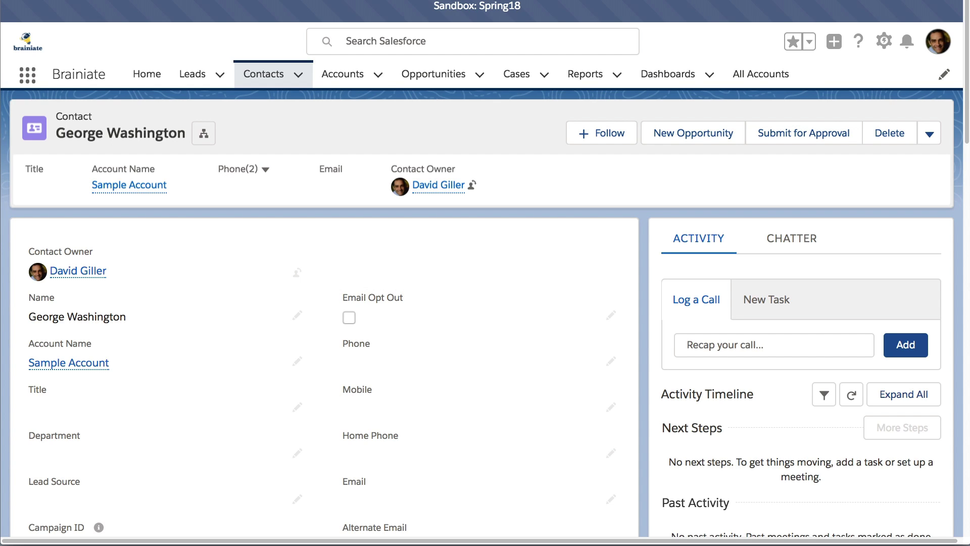
pyautogui.click(298, 74)
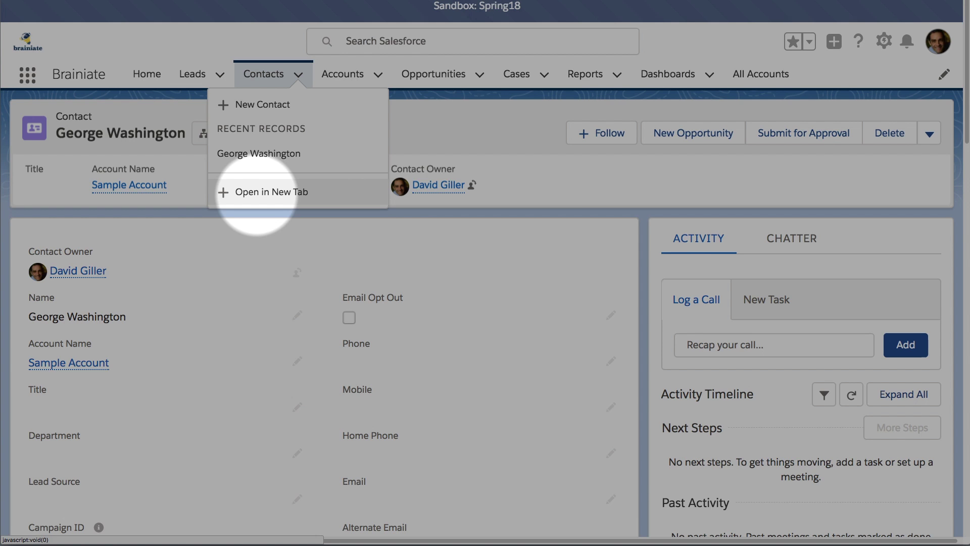
pyautogui.click(238, 188)
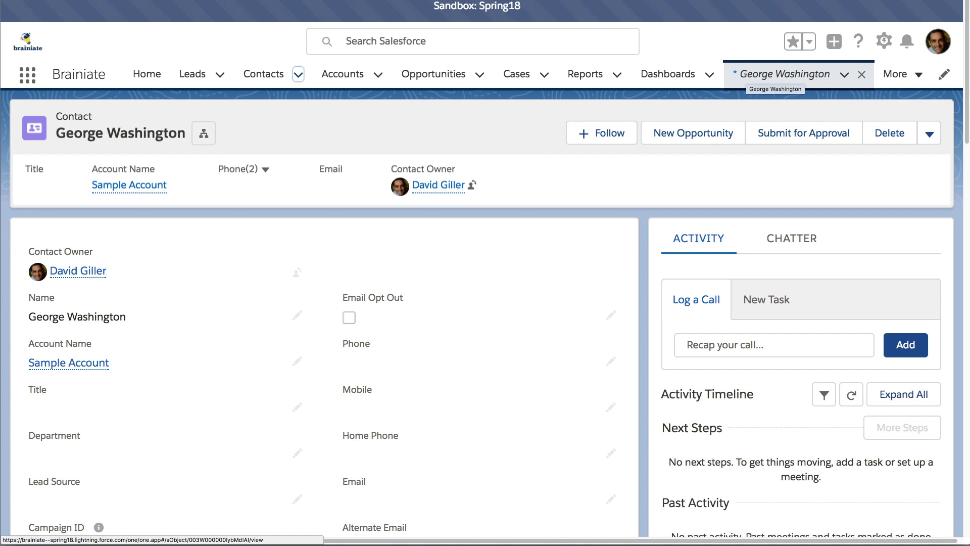
# Step: Go to the Home page and return to the contact record through its temporary tab
pyautogui.click(761, 75)
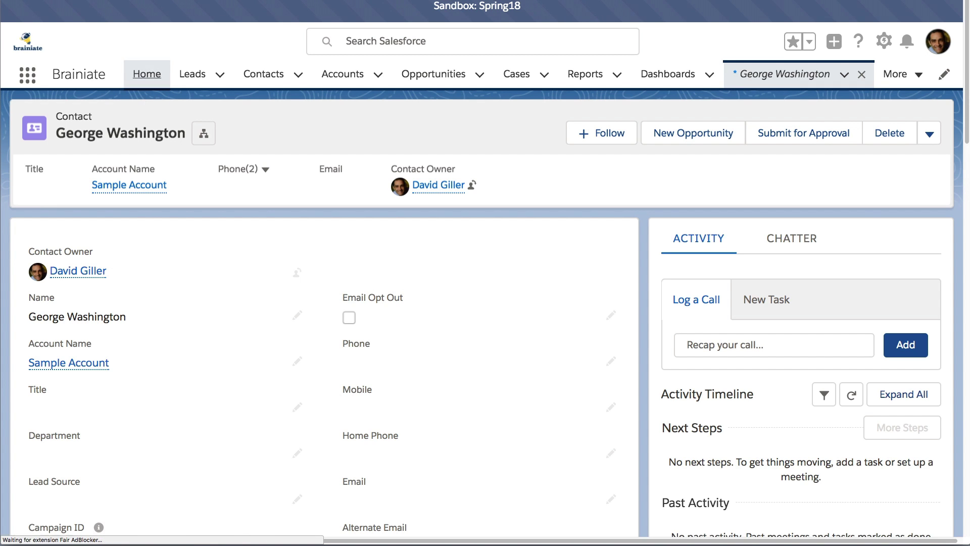
pyautogui.click(146, 74)
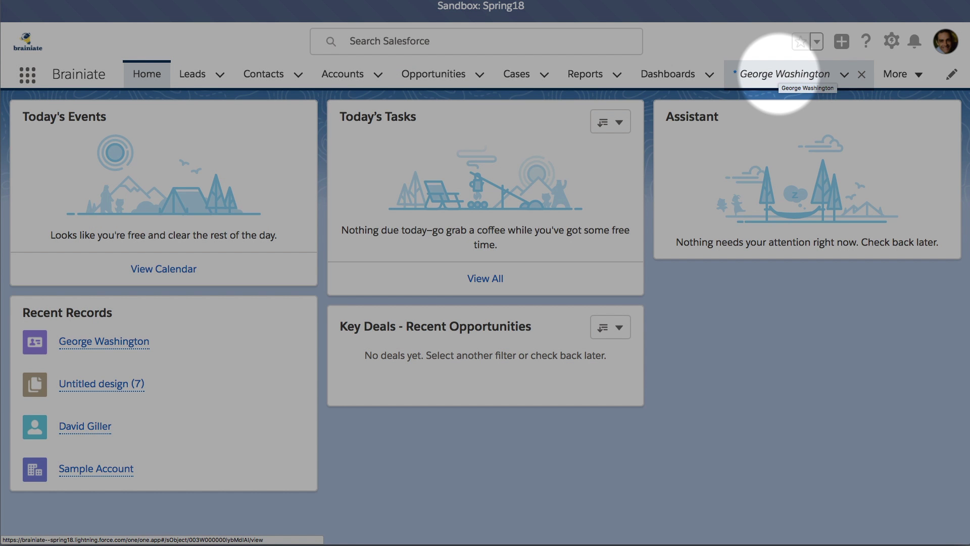
pyautogui.click(783, 73)
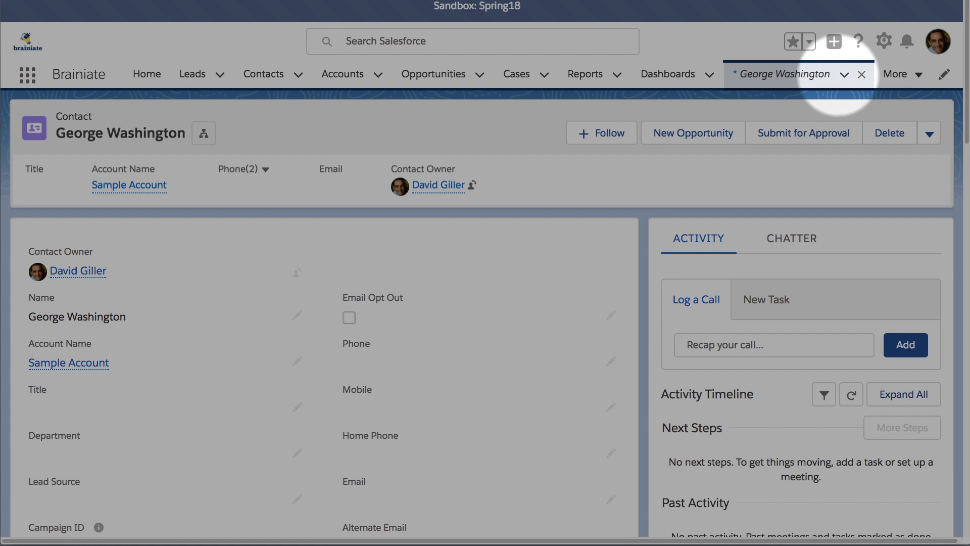
pyautogui.click(844, 74)
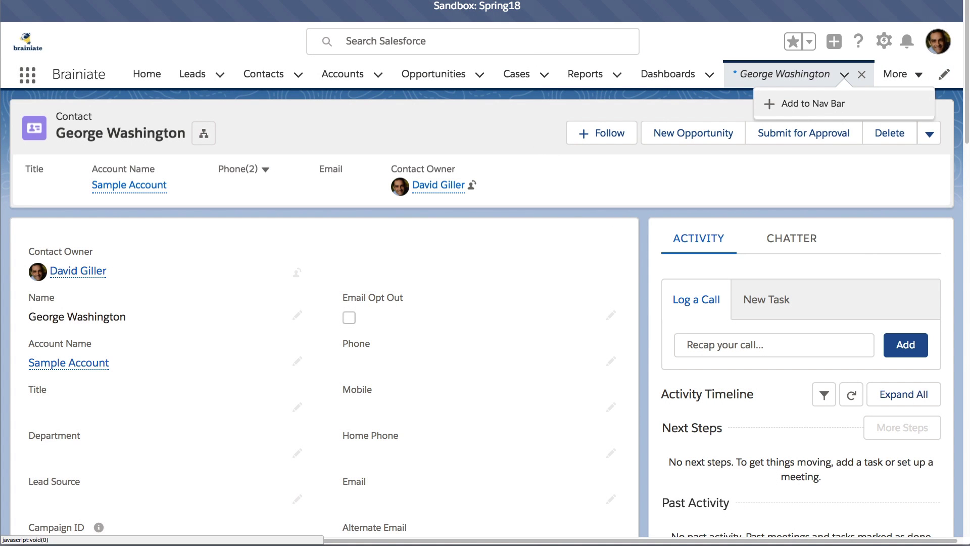
pyautogui.press('Escape')
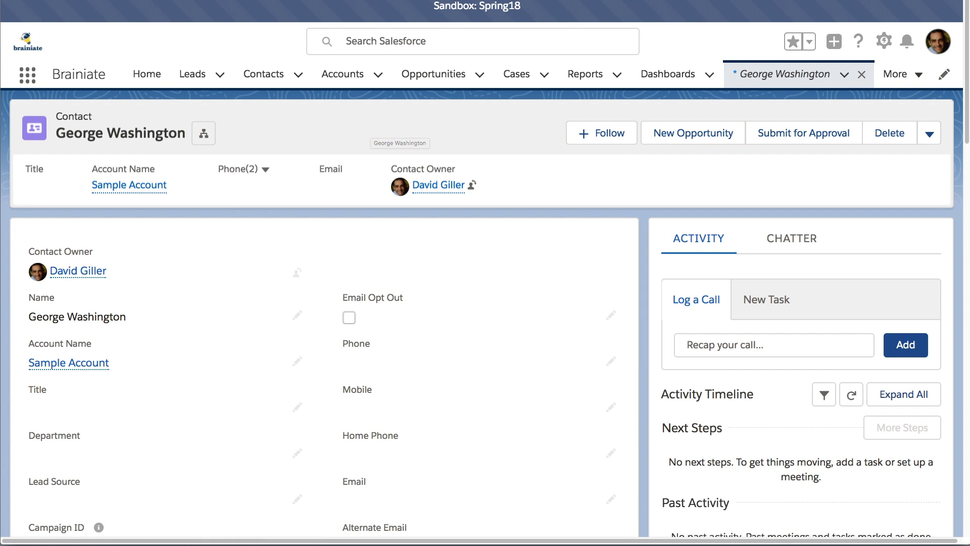
# Step: Open the contact's linked Sample Account record and put it in a new temporary tab
pyautogui.click(129, 185)
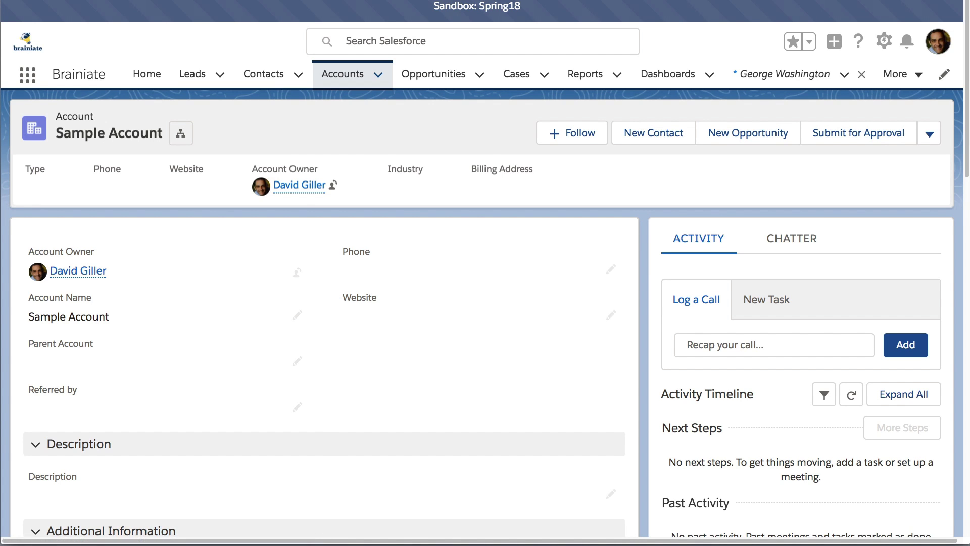
pyautogui.click(378, 74)
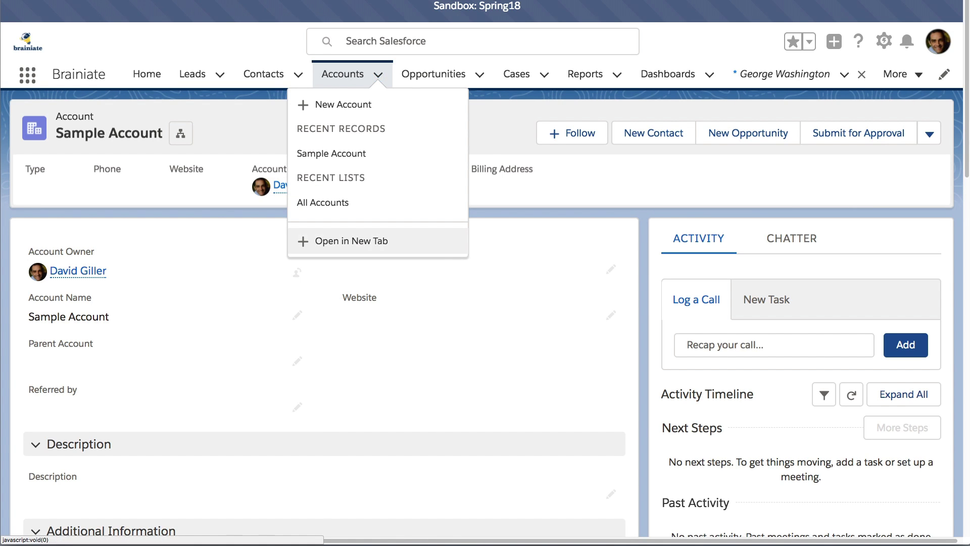
pyautogui.click(352, 240)
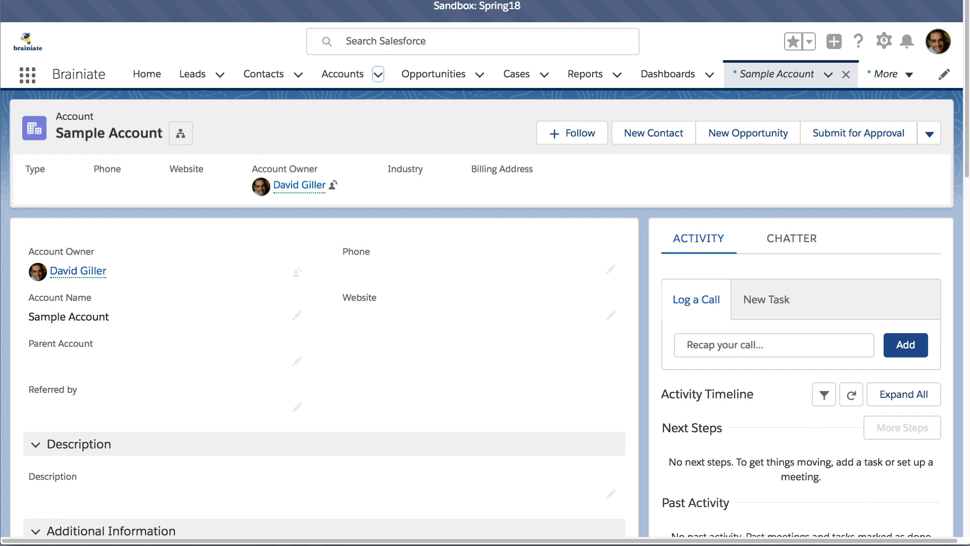
# Step: Examine how the navigation items and temporary tabs are split between the bar and its overflow list at different browser zoom levels
pyautogui.press('super+minus')
pyautogui.press('super+minus')
pyautogui.press('super+minus')
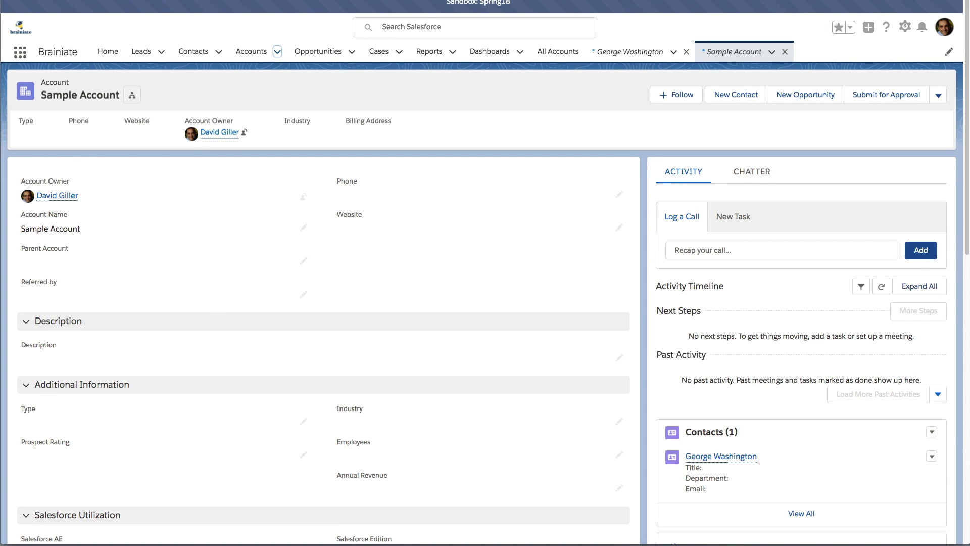
pyautogui.press('super+equal')
pyautogui.press('super+equal')
pyautogui.press('super+equal')
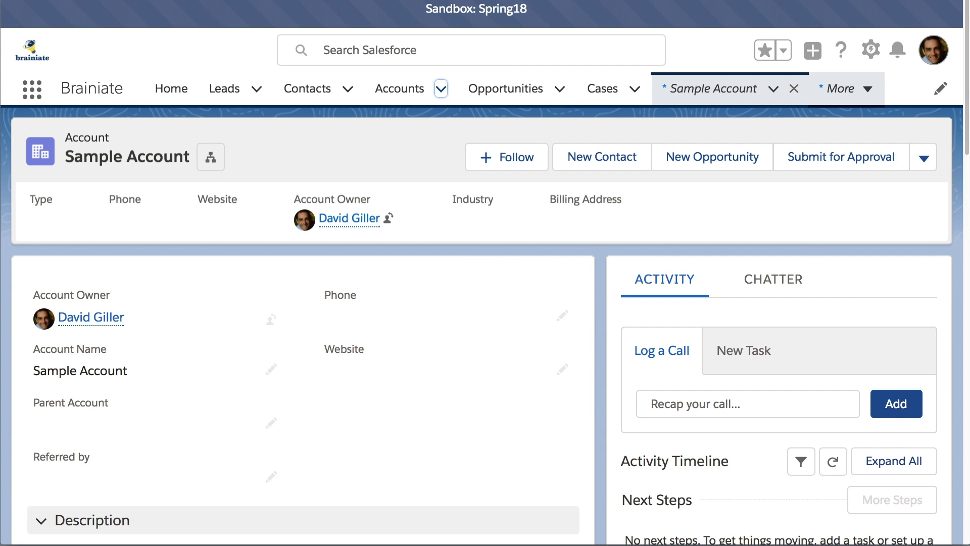
pyautogui.click(843, 89)
pyautogui.press('Down')
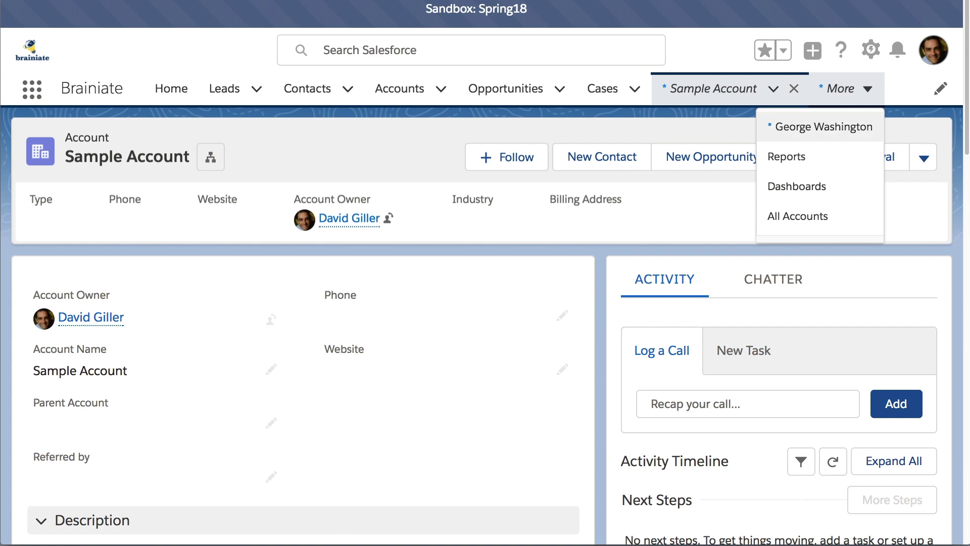
pyautogui.press('Up')
pyautogui.press('Down')
pyautogui.press('Down')
pyautogui.press('Down')
pyautogui.press('Down')
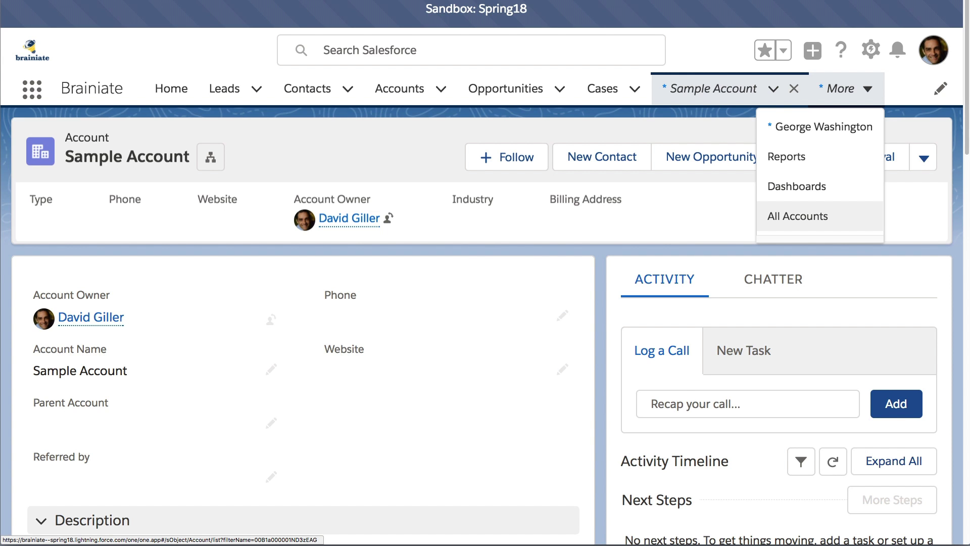
pyautogui.press('super+minus')
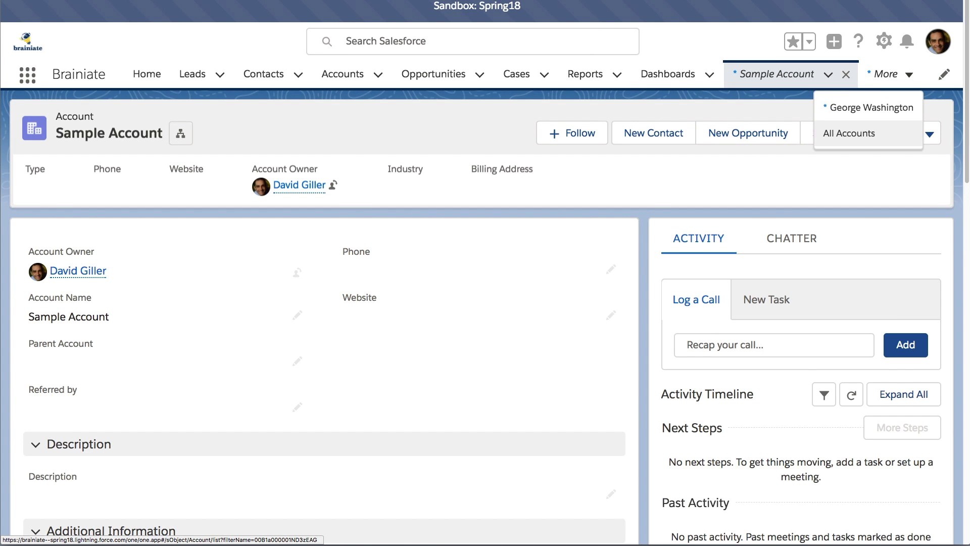
pyautogui.press('super+minus')
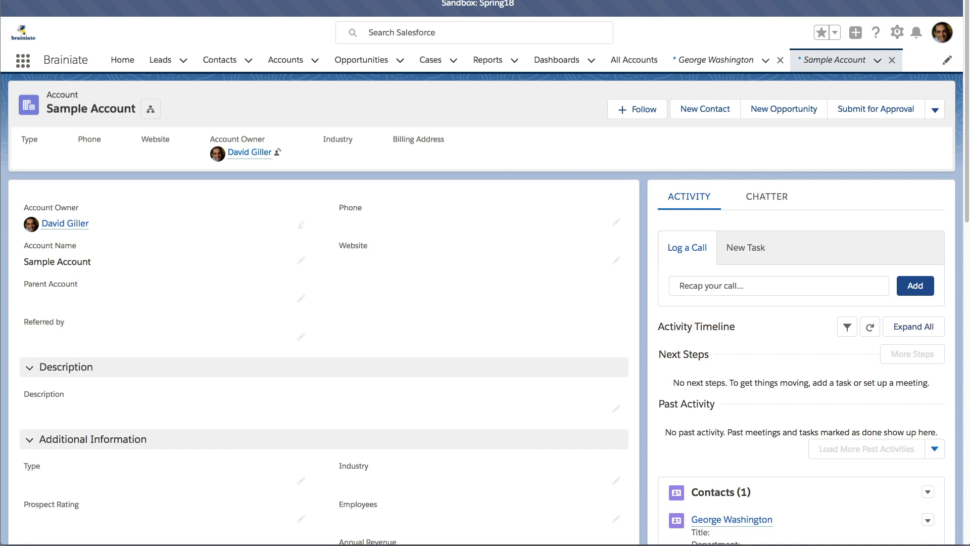